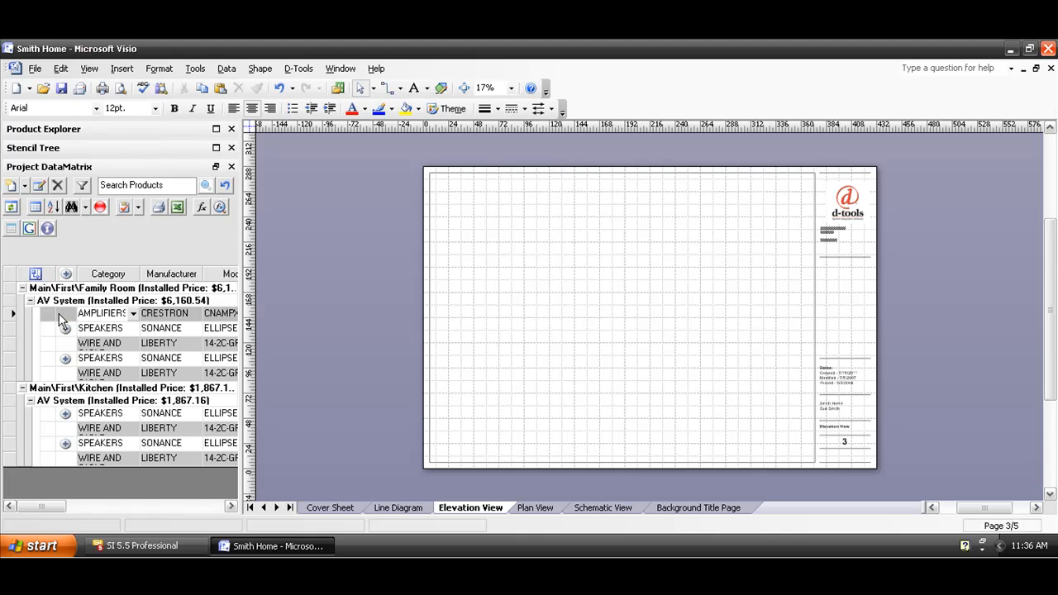
Step: Place the Crestron CNAMPX-16X60 amplifier from the Family Room AV System on the Elevation View page
left_click_drag(93, 322, 559, 298)
left_click_drag(464, 491, 463, 491)
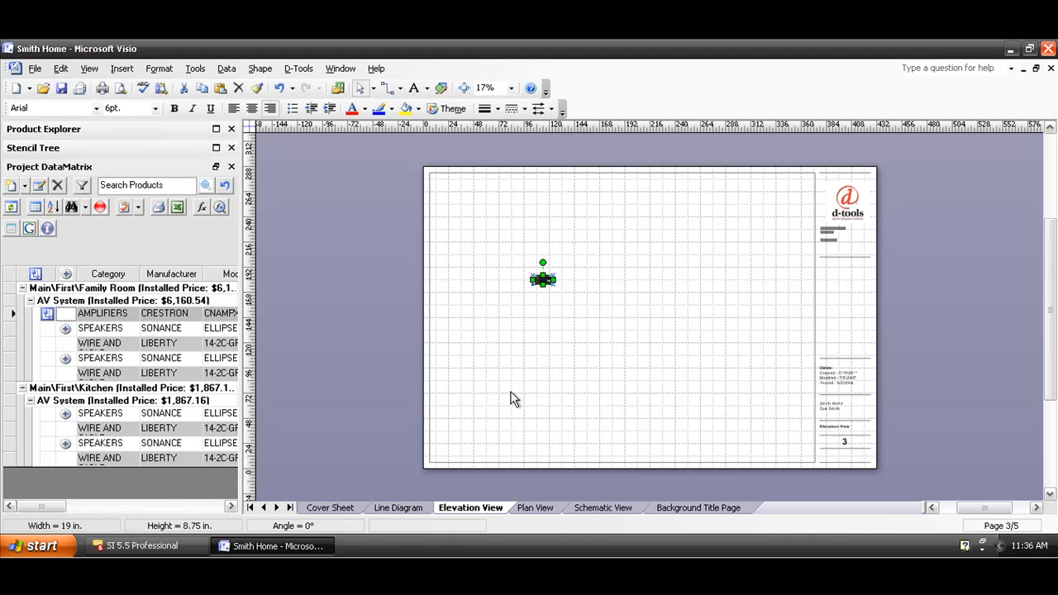
left_click(553, 396)
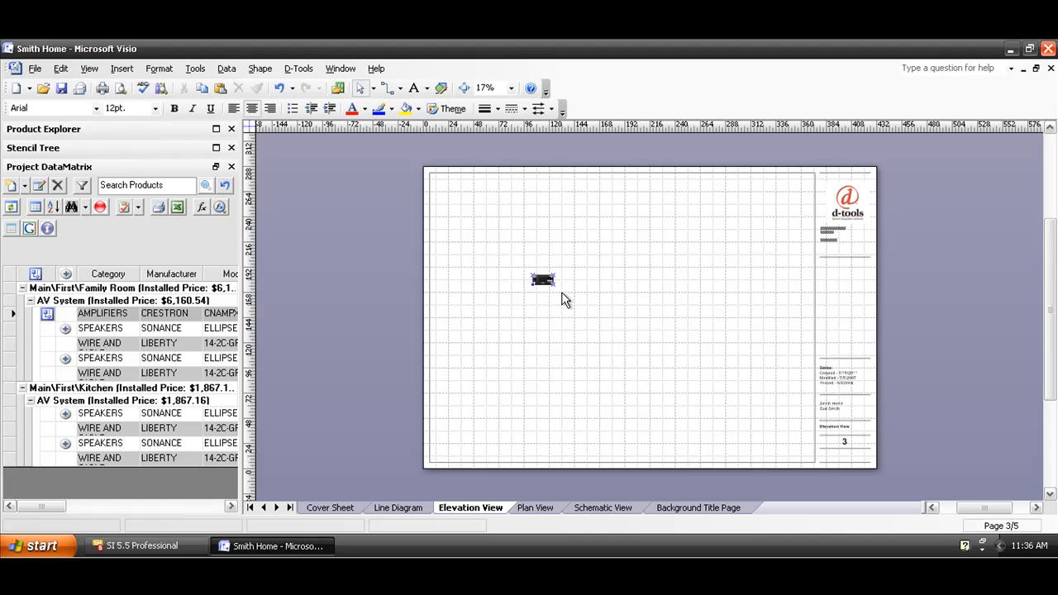
left_click_drag(521, 261, 532, 313)
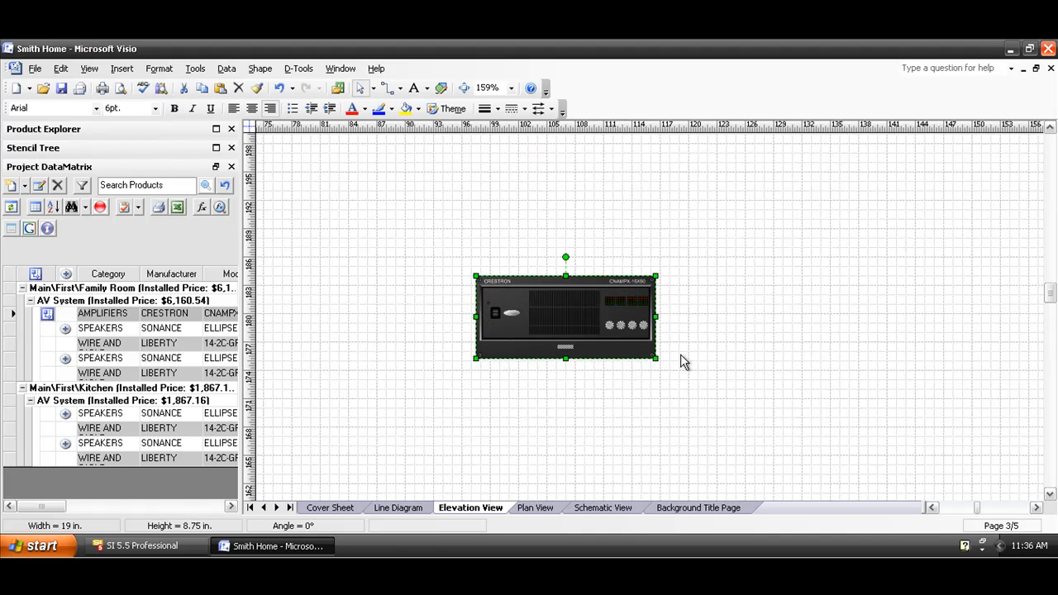
Step: Examine the amplifier's product specifications, including its dimensions and rack units, and close them without saving
double_click(573, 319)
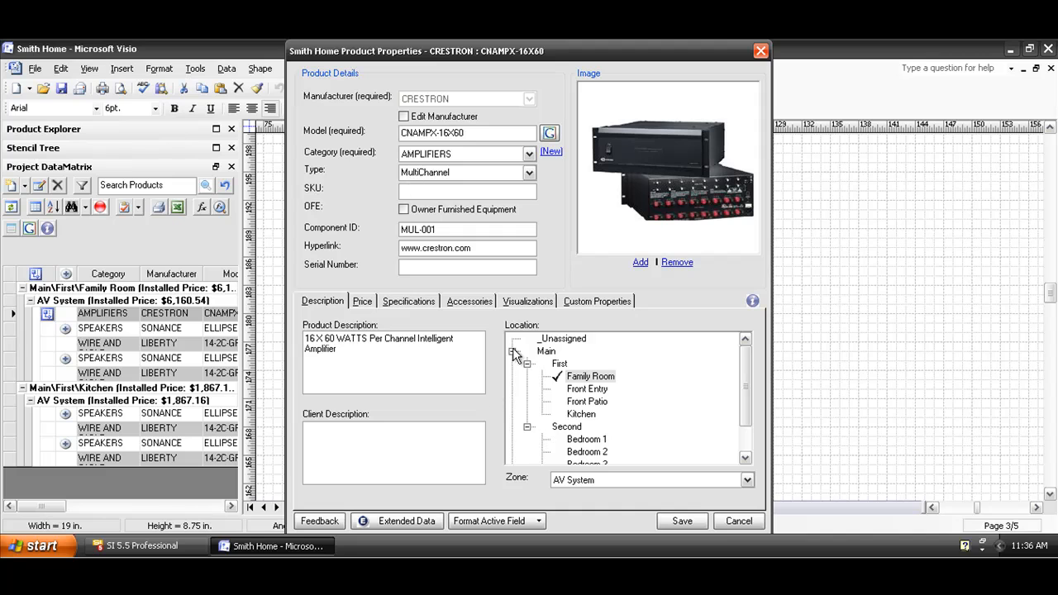
left_click(389, 303)
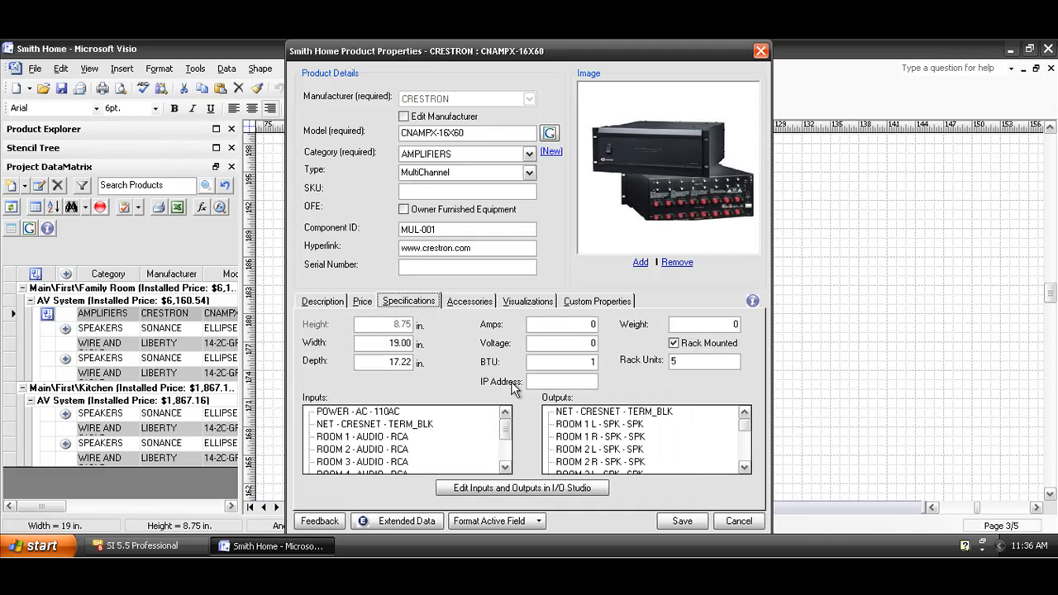
left_click(730, 521)
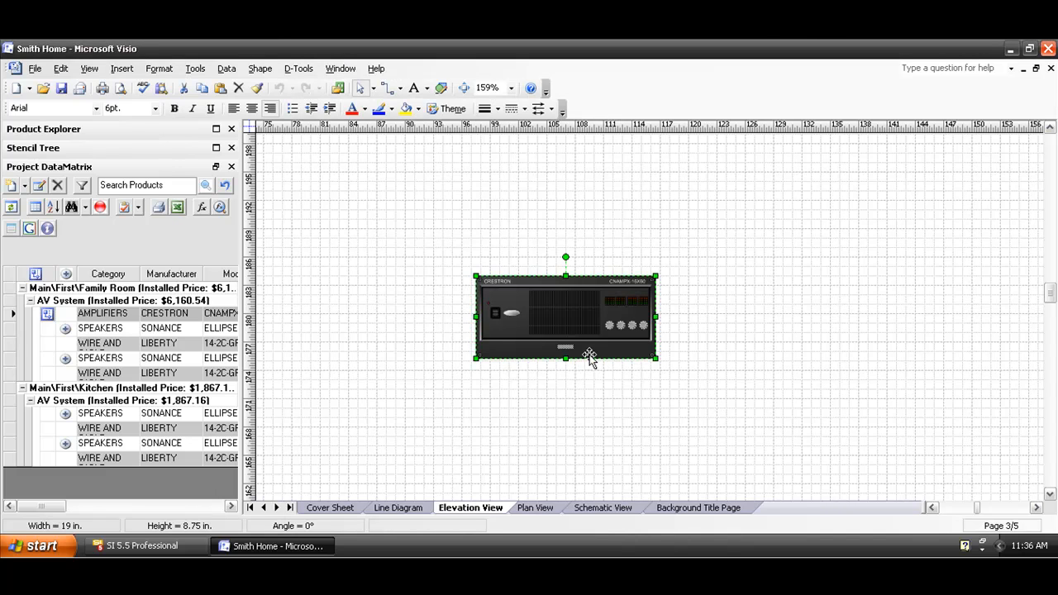
left_click(731, 295)
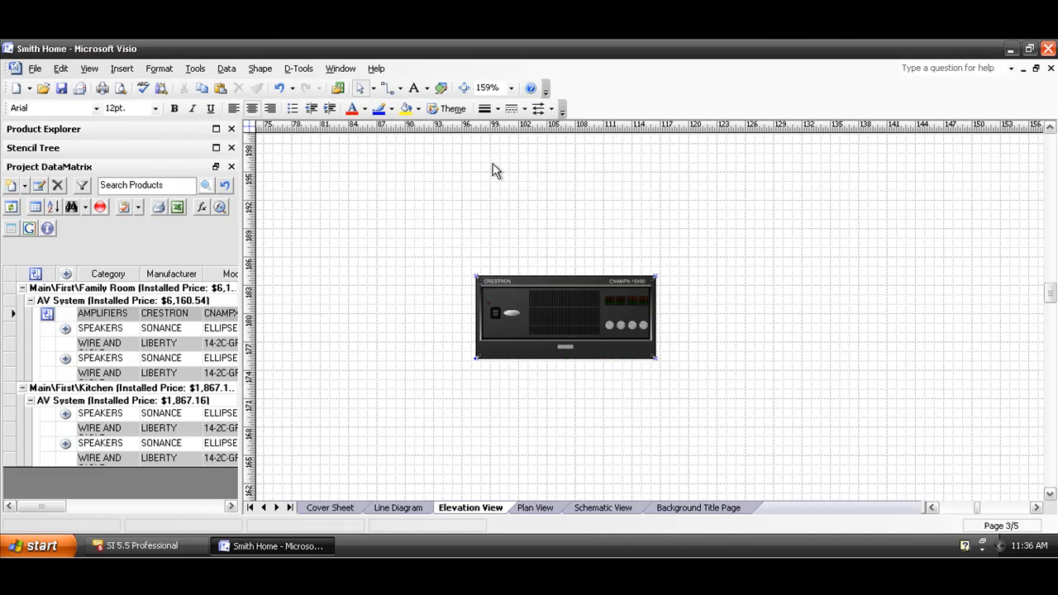
Step: Move the amplifier about 10 in. to the left on the elevation page
left_click(530, 322)
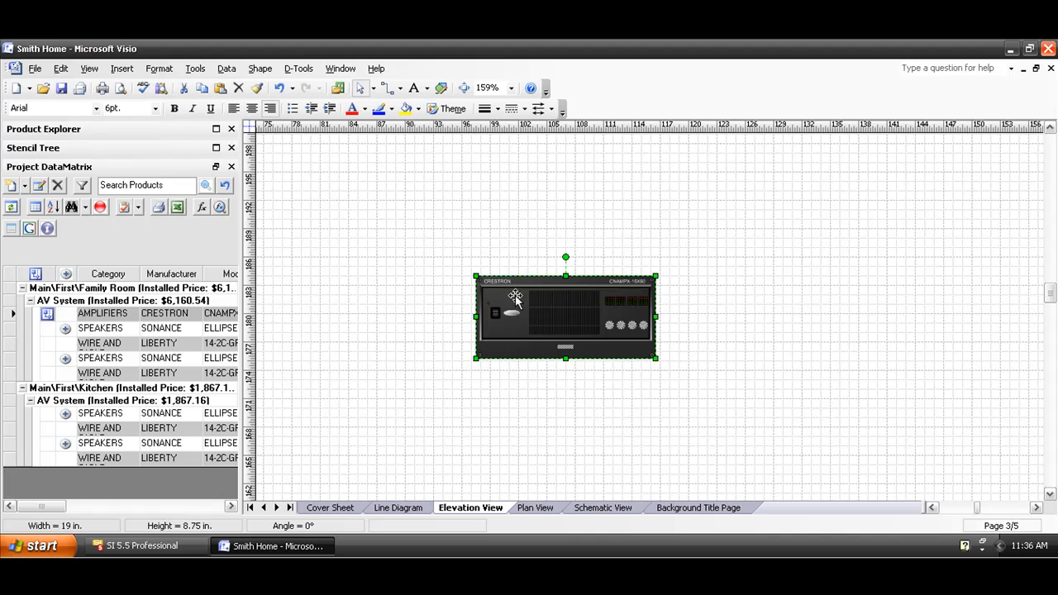
left_click_drag(557, 316, 463, 307)
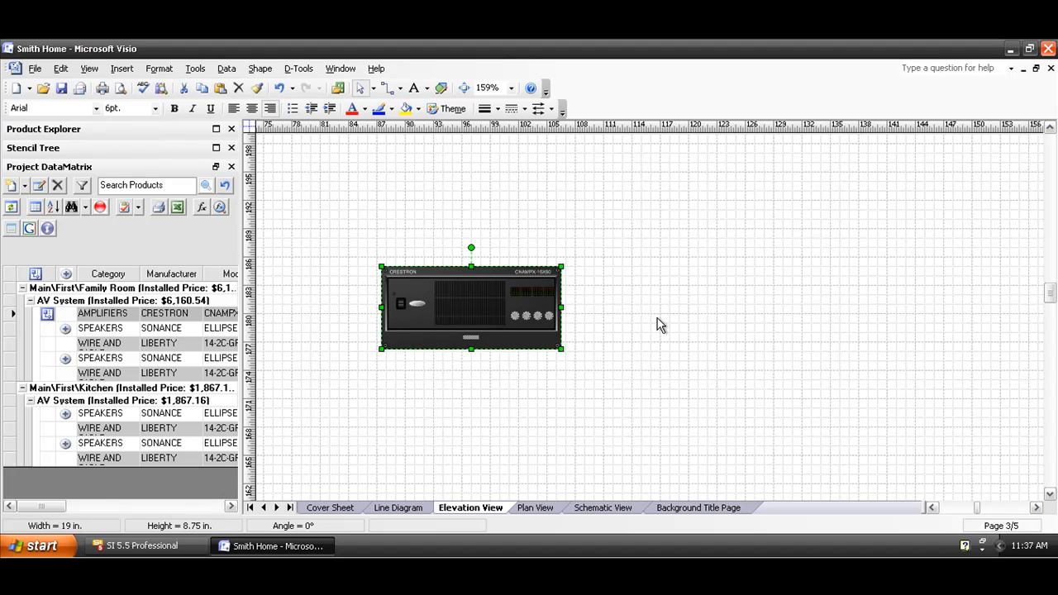
left_click(452, 390)
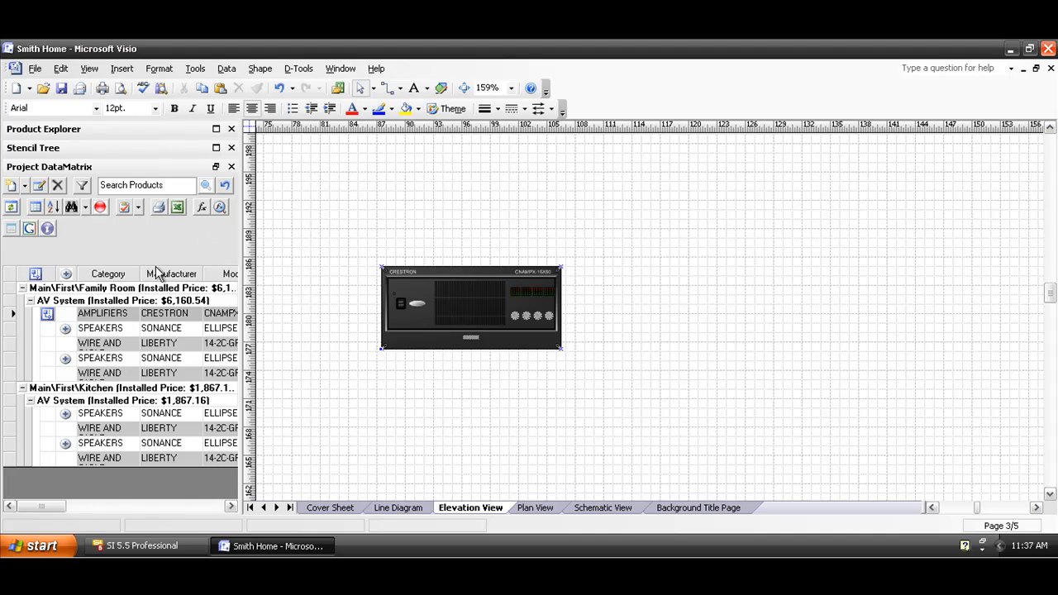
Step: Expand the Stencil Tree
left_click(216, 147)
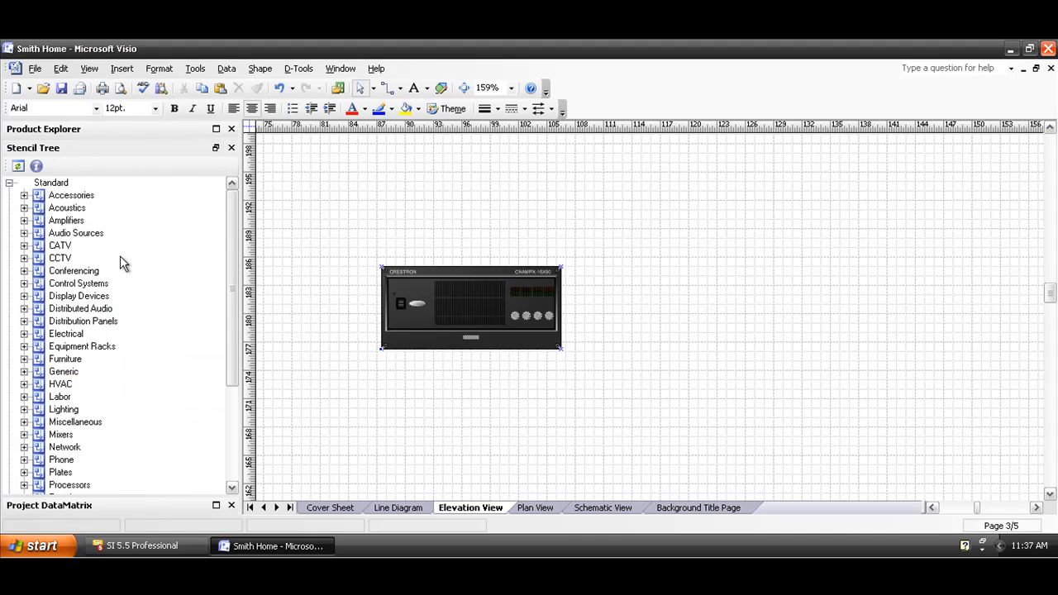
left_click(299, 69)
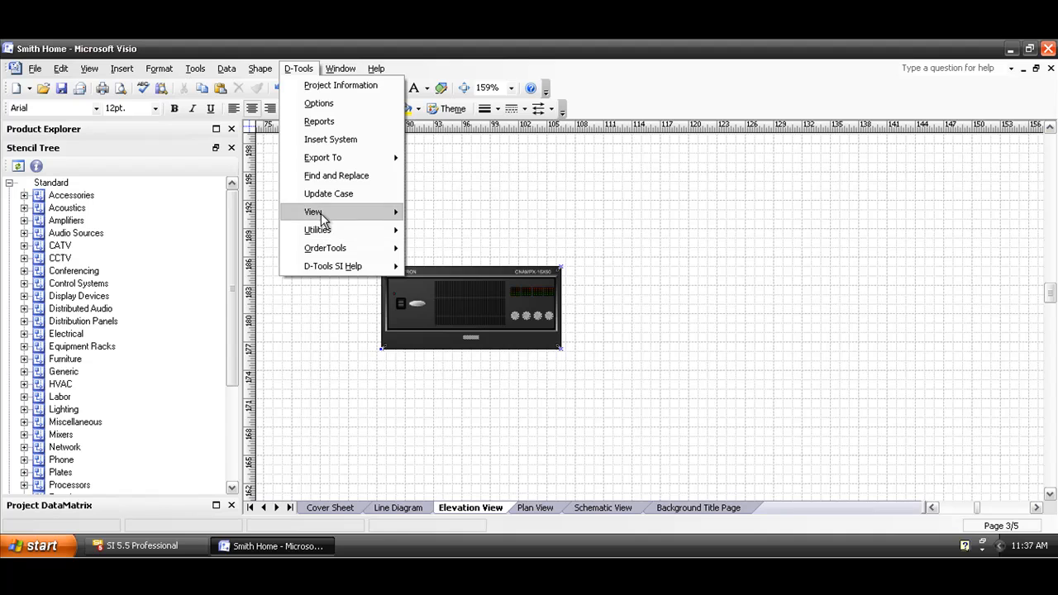
mouse_move(322, 219)
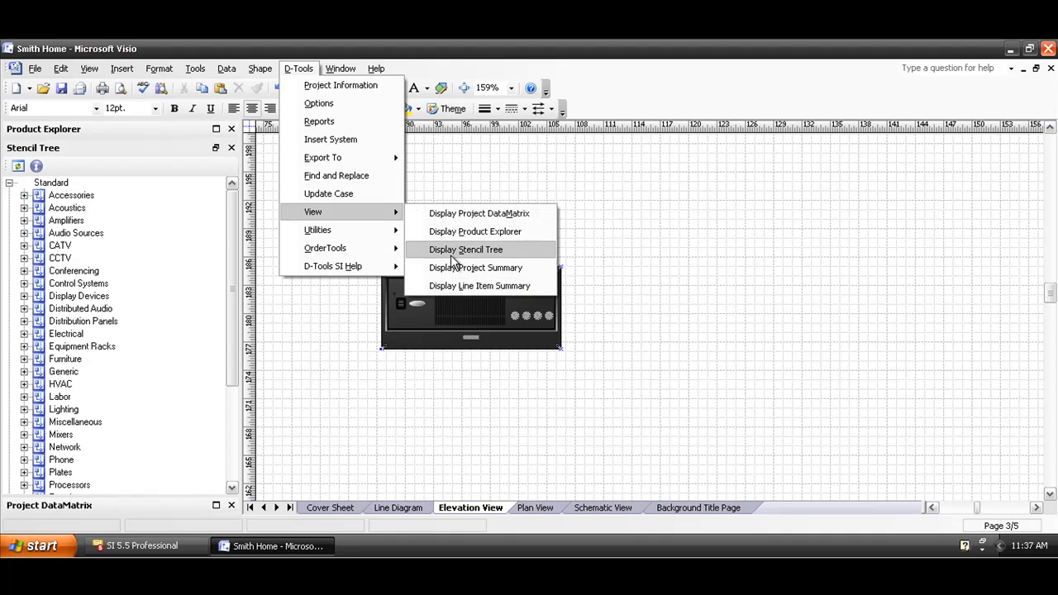
left_click(236, 243)
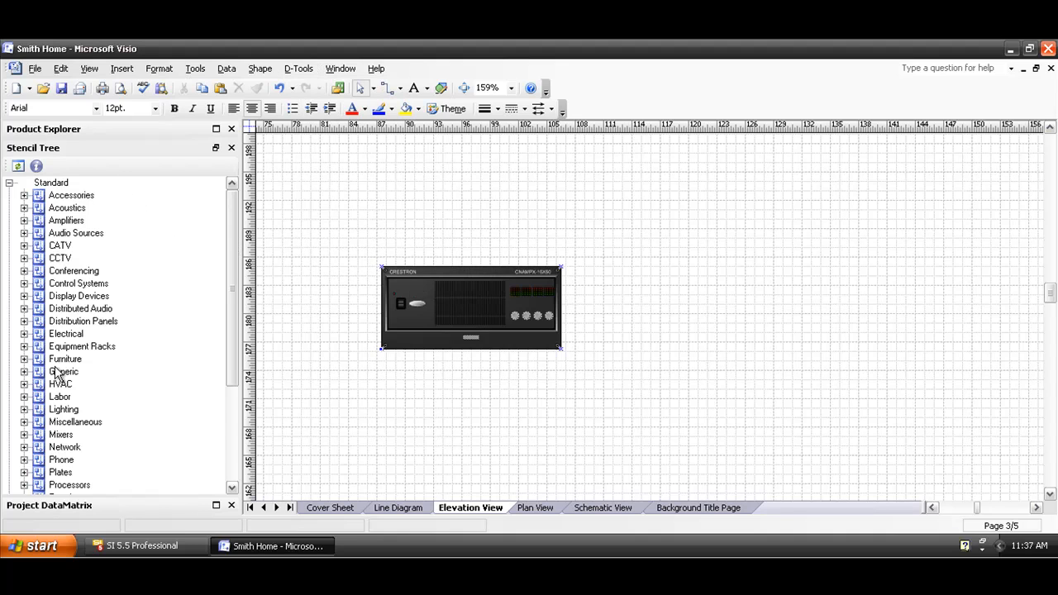
Step: Place an Equipment Racks stencil shape to the right of the amplifier and filter its products by MIDDLE ATLANTIC PRODUCTS
left_click(80, 348)
left_click_drag(72, 354, 692, 340)
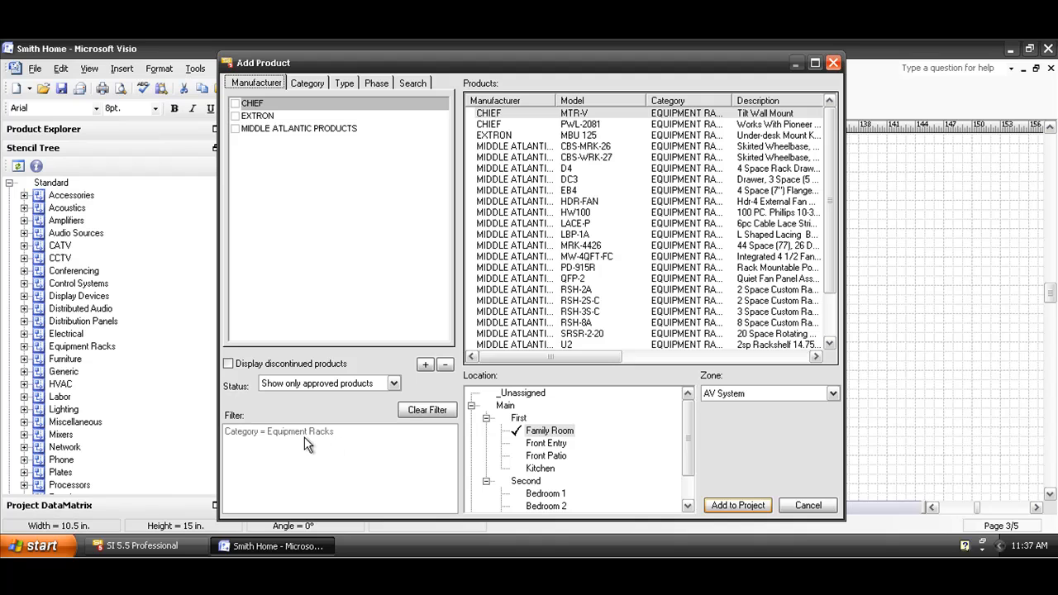
left_click(235, 129)
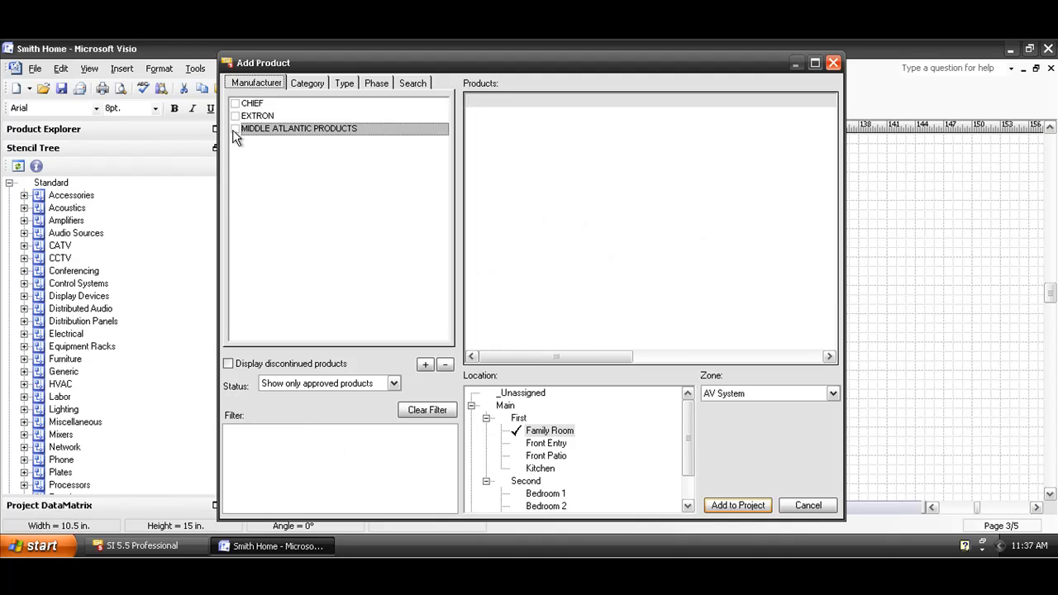
Step: Add rack model WRK-44-27LRD to the Family Room in the AV System zone, including all its listed accessories
scroll(831, 146, "down", 1)
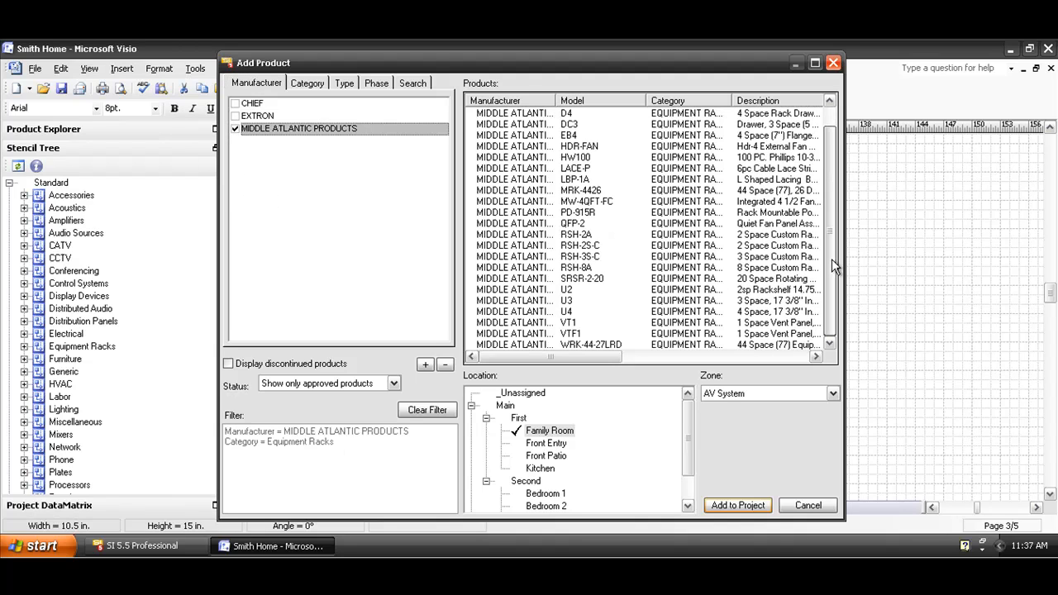
left_click(529, 344)
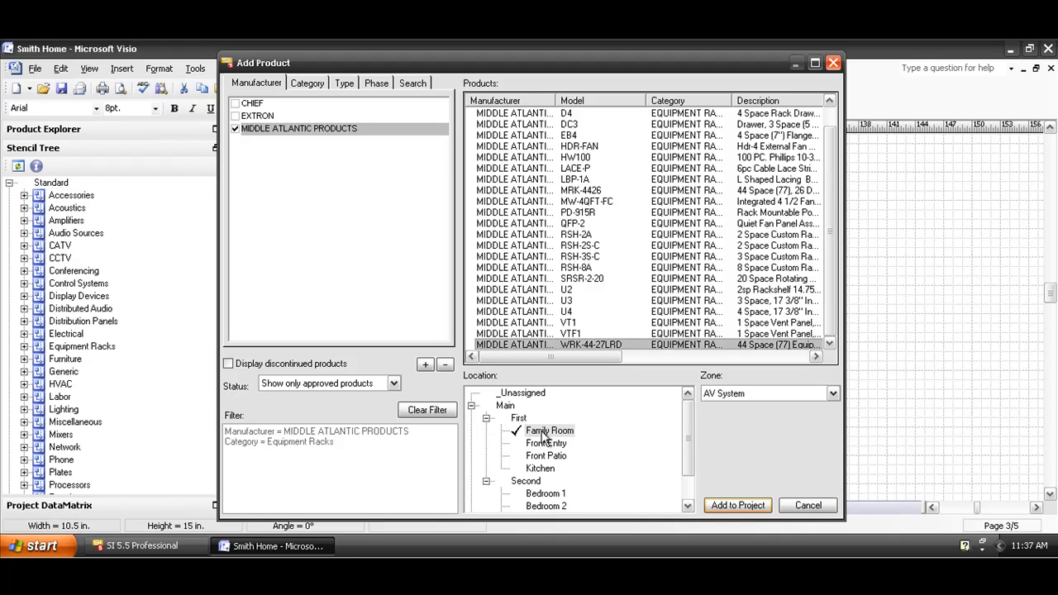
left_click(547, 432)
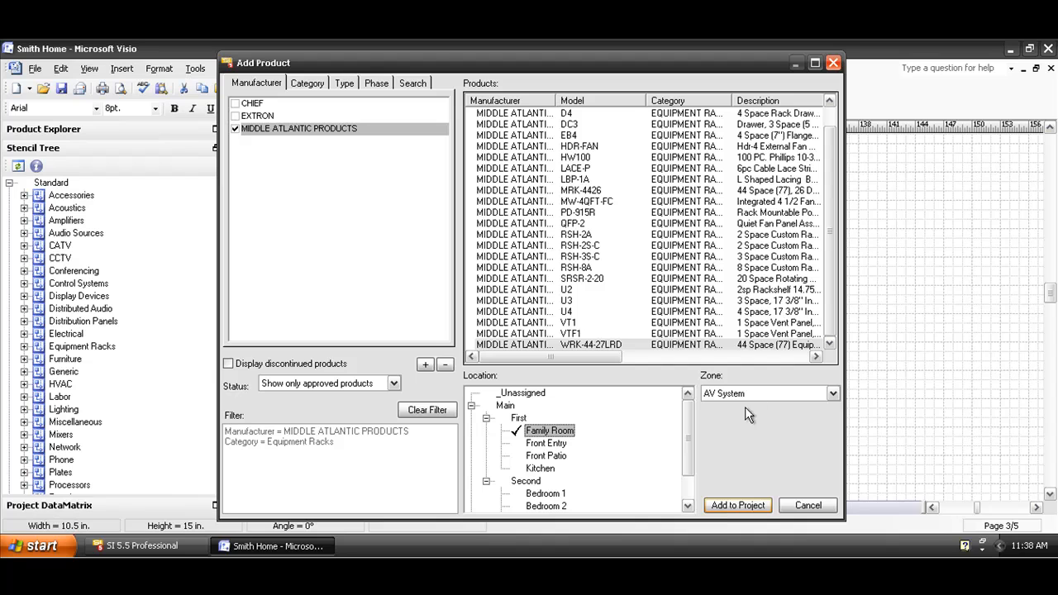
left_click(729, 506)
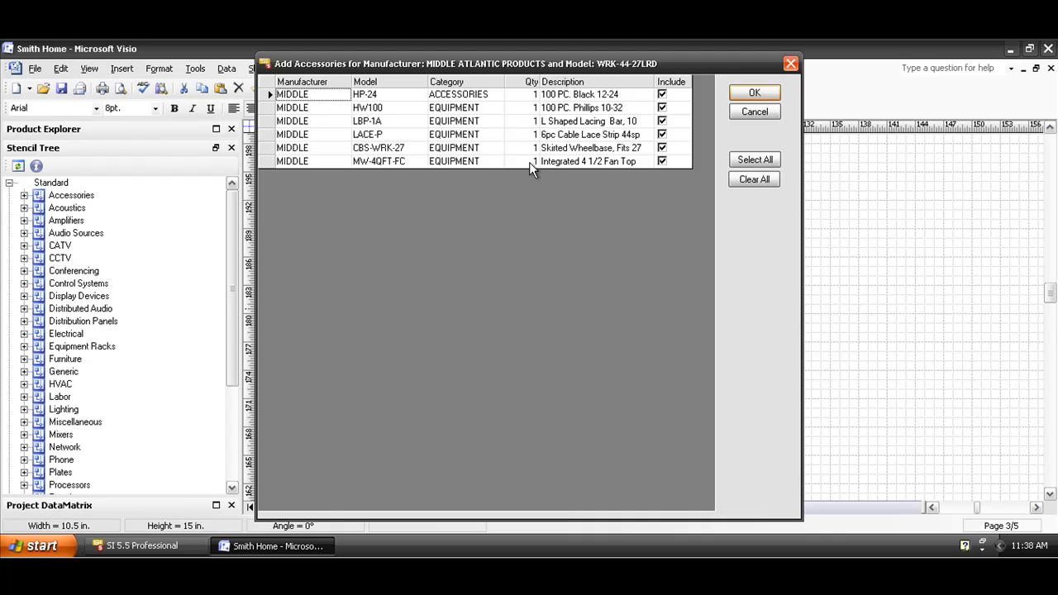
left_click(753, 94)
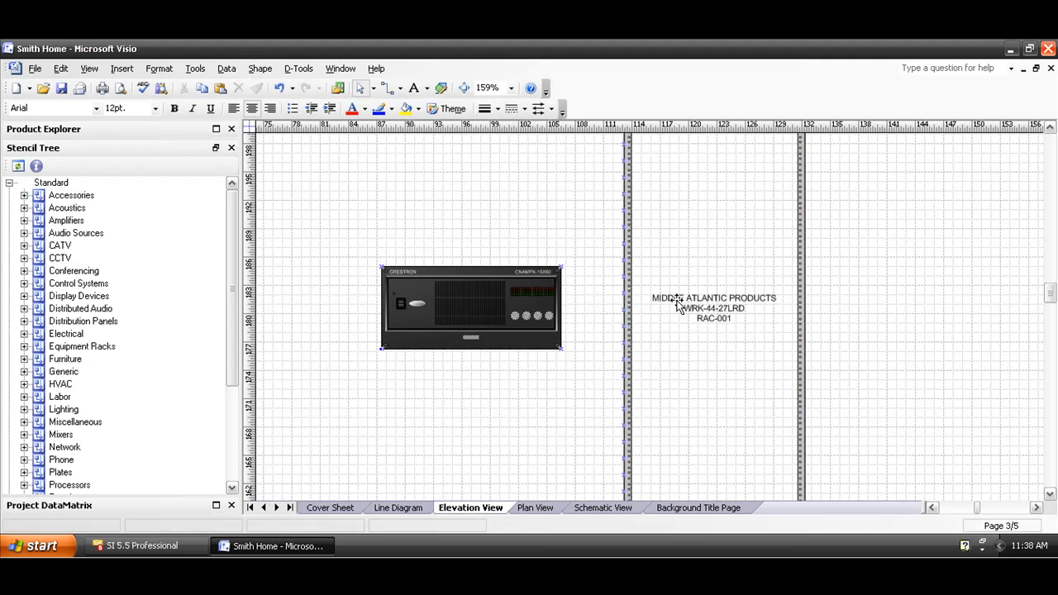
Step: Expand the Project DataMatrix and examine the rack and its accessories under the Family Room
scroll(678, 299, "down", 3)
mouse_move(650, 229)
left_mouse_down()
mouse_move(651, 265)
mouse_move(647, 229)
left_mouse_up()
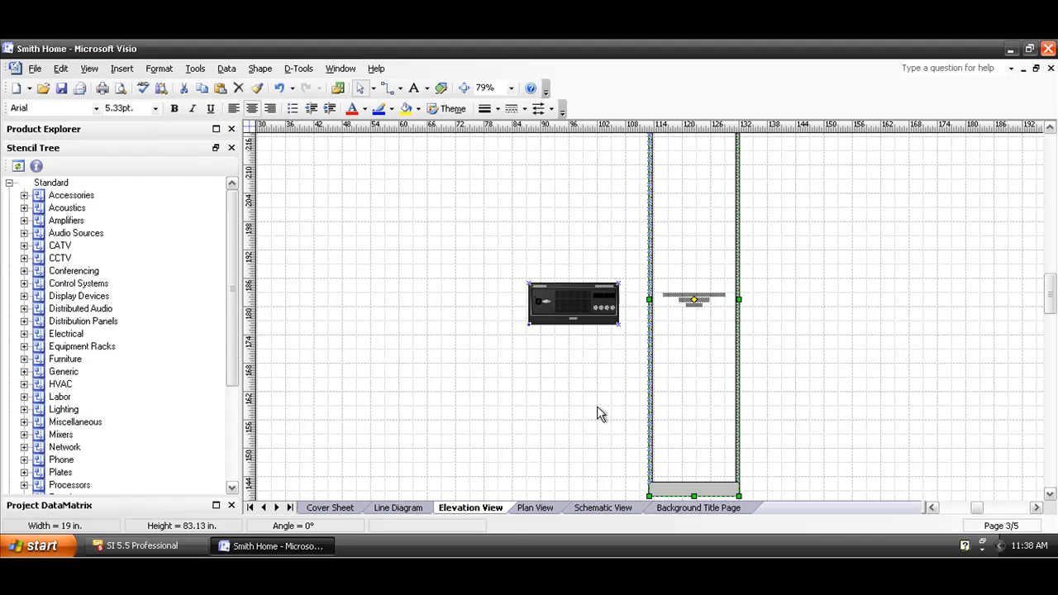
left_click(216, 505)
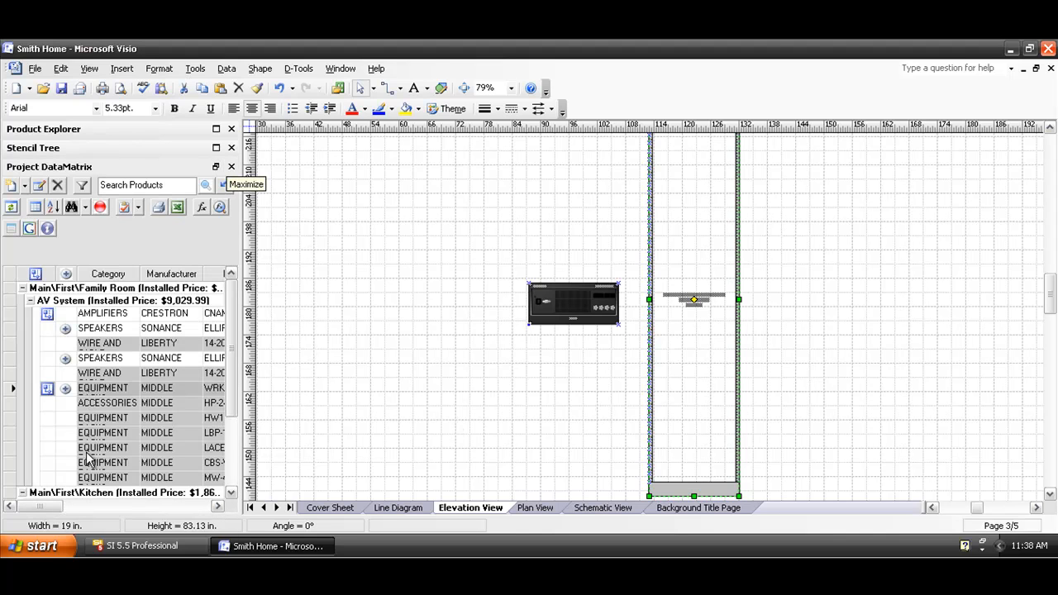
left_click(578, 395)
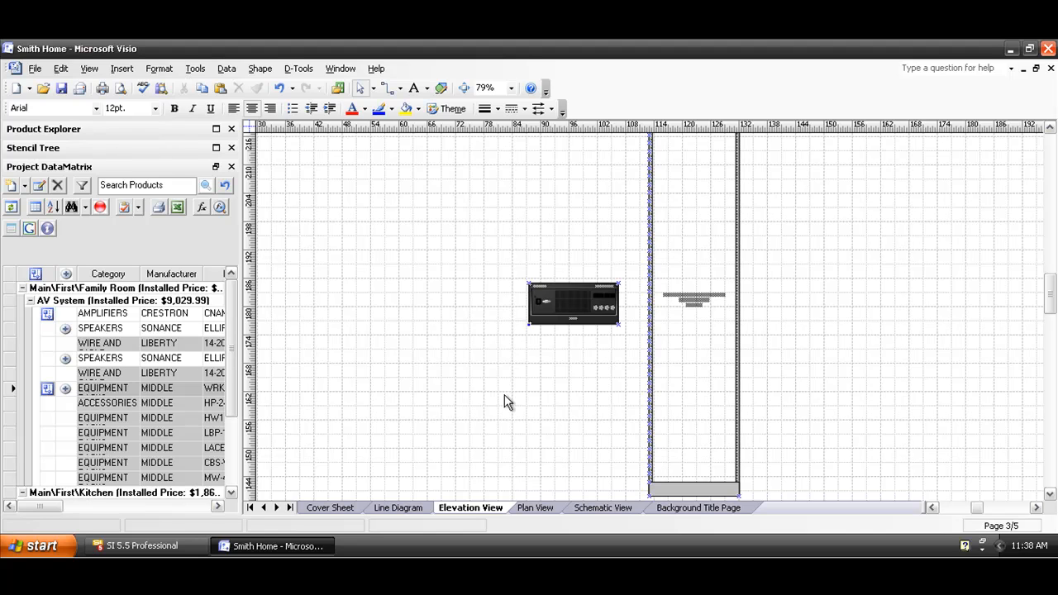
Step: Move the amplifier into the lower part of the rack, a few inches above the base and snapped to the rails
mouse_move(570, 306)
left_mouse_down()
mouse_move(622, 403)
mouse_move(695, 420)
mouse_move(697, 445)
left_mouse_up()
left_click_drag(796, 478, 696, 399)
left_click_drag(518, 331, 684, 440)
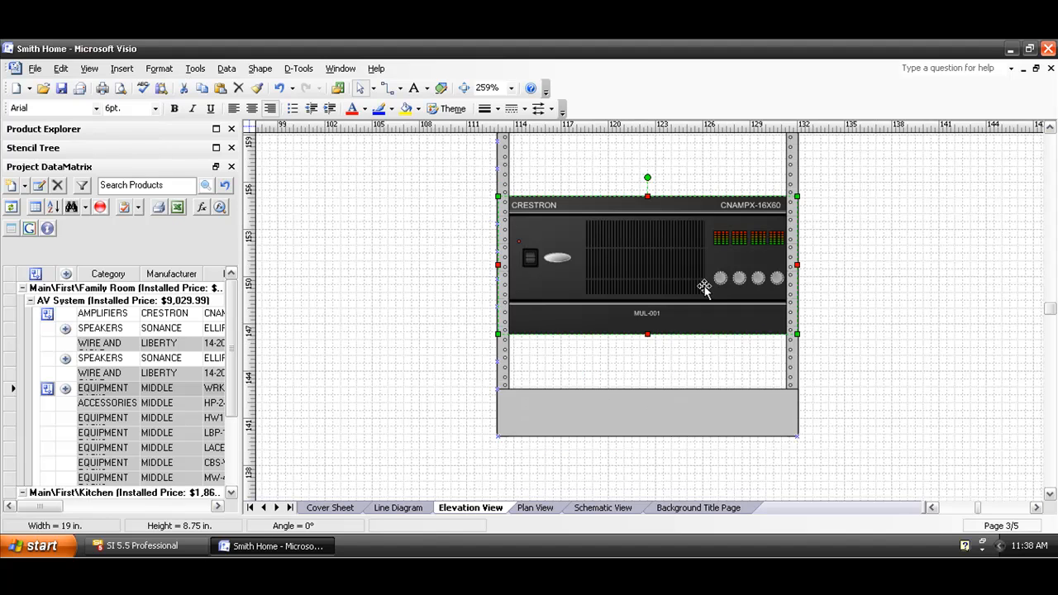
left_click(386, 396)
Step: Send the equipment rack to the back, behind the amplifier
left_click(587, 417)
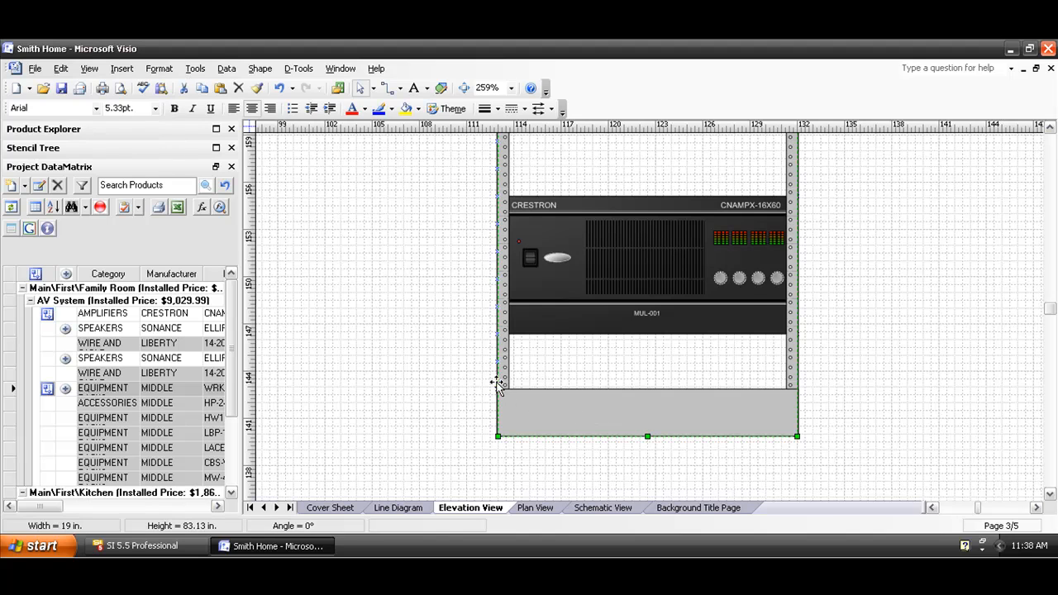
right_click(599, 414)
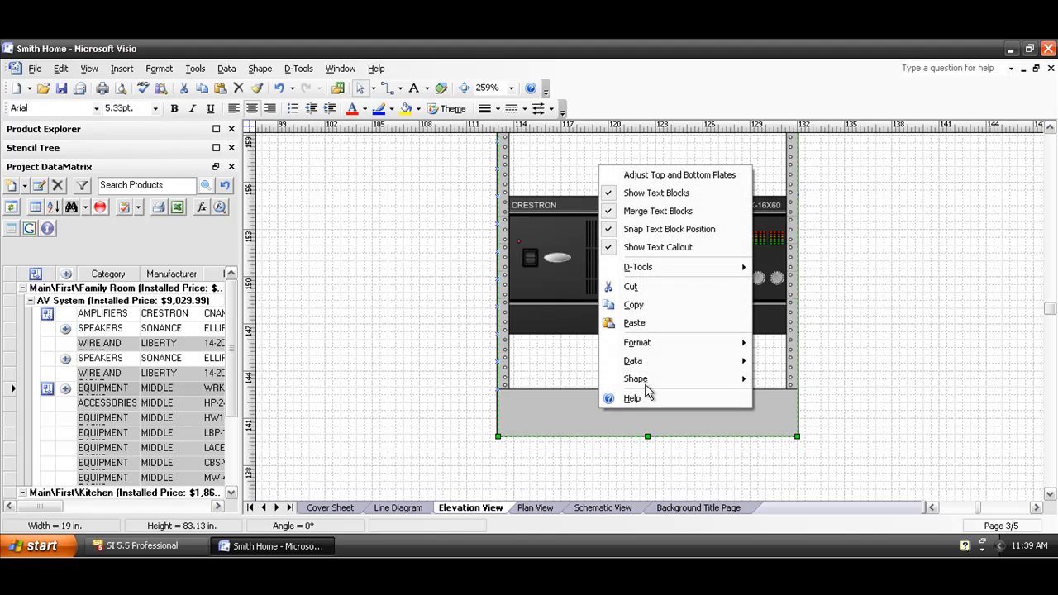
mouse_move(659, 379)
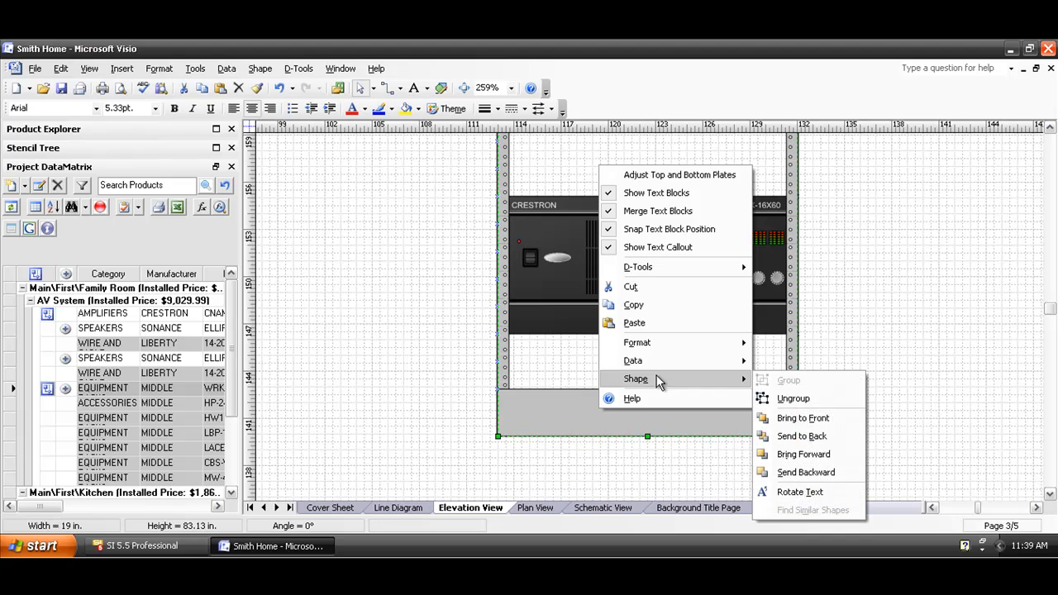
left_click(800, 436)
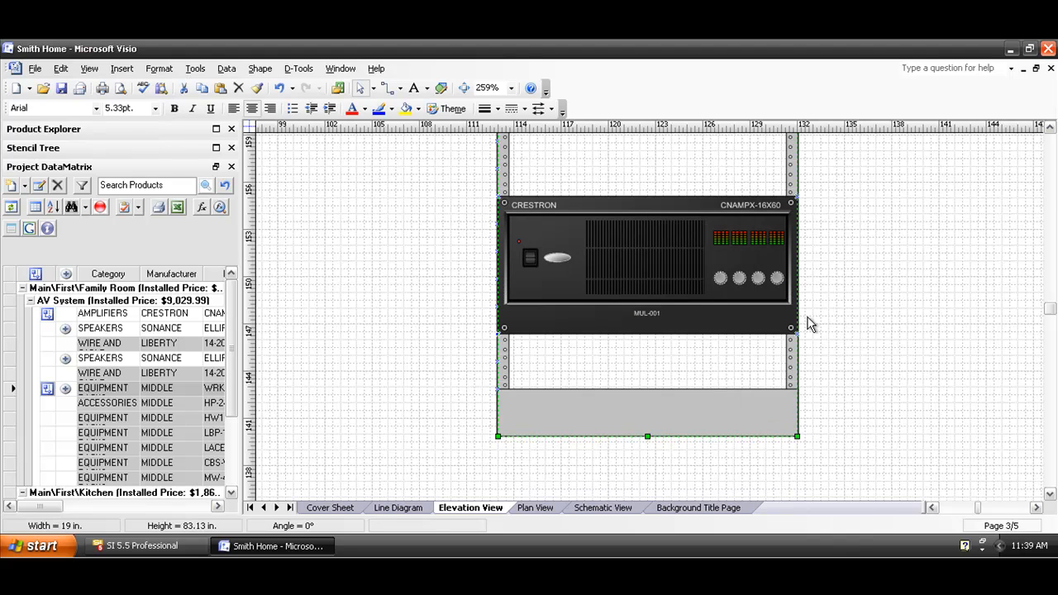
Step: Move the amplifier down in the rack so it sits directly on the base plate
left_click(635, 231)
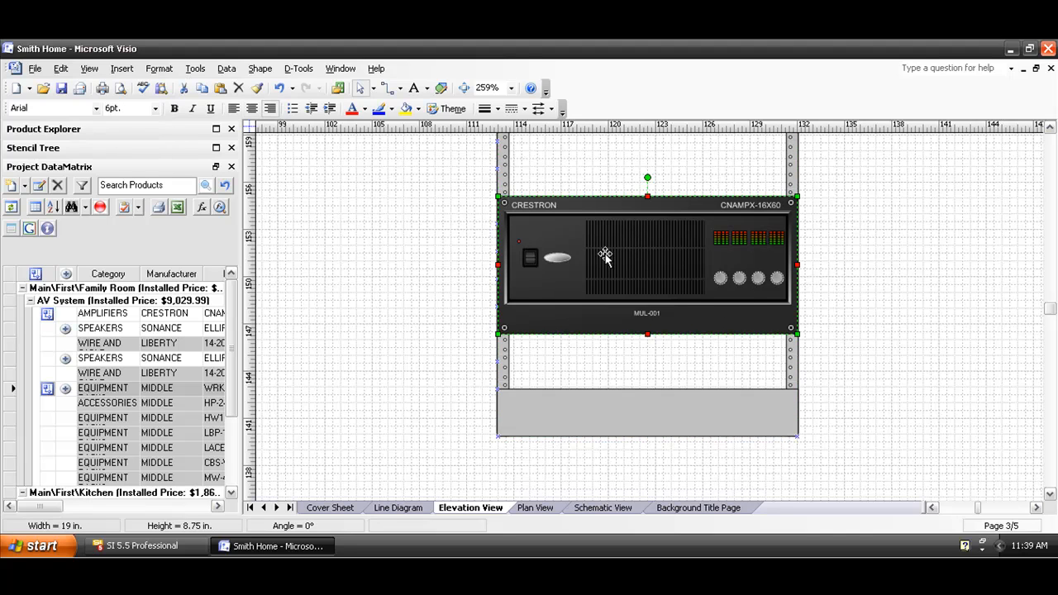
left_click(868, 262)
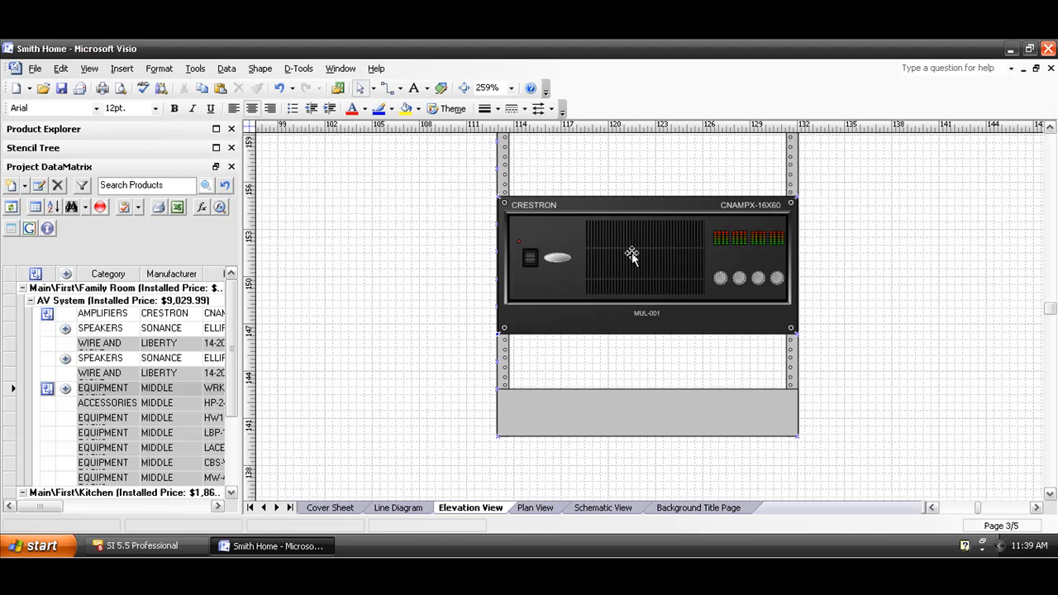
left_click(633, 310)
left_click_drag(635, 253, 636, 308)
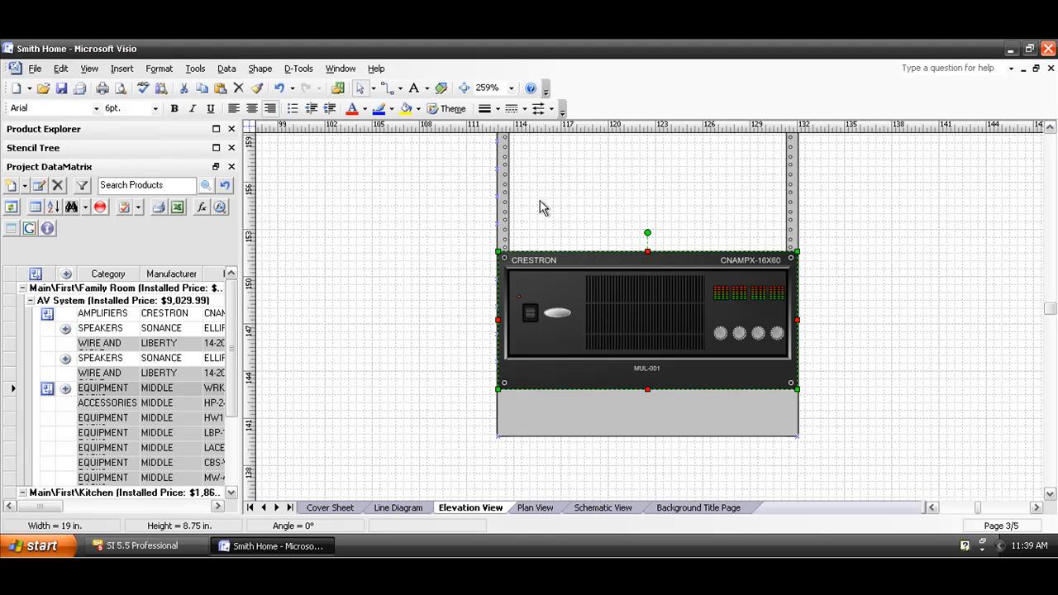
Step: Switch to the Fitness Center drawing and examine the lower part of its left rack up close
left_click(1024, 69)
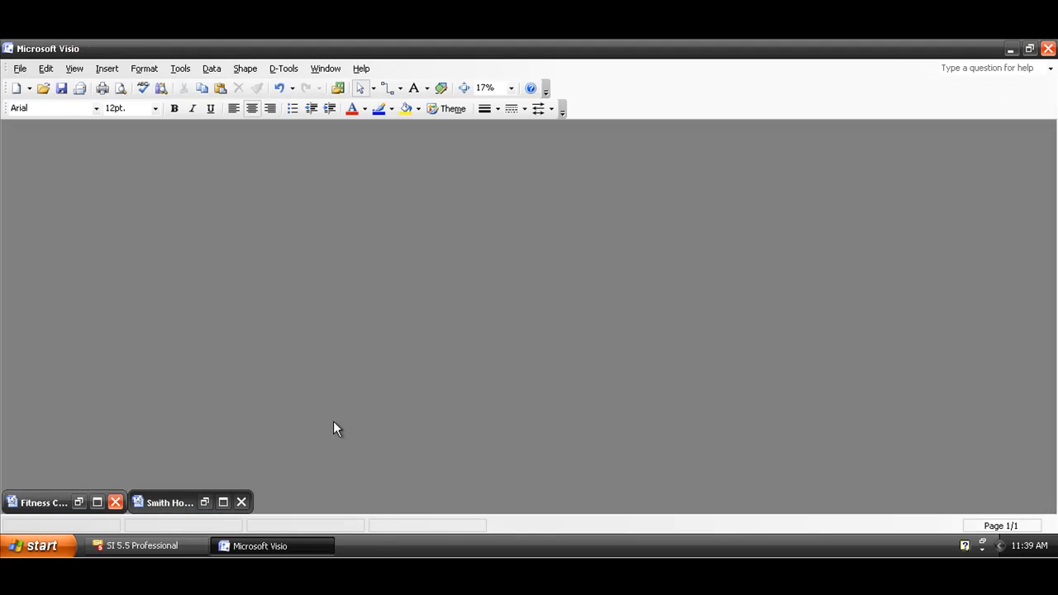
left_click(99, 503)
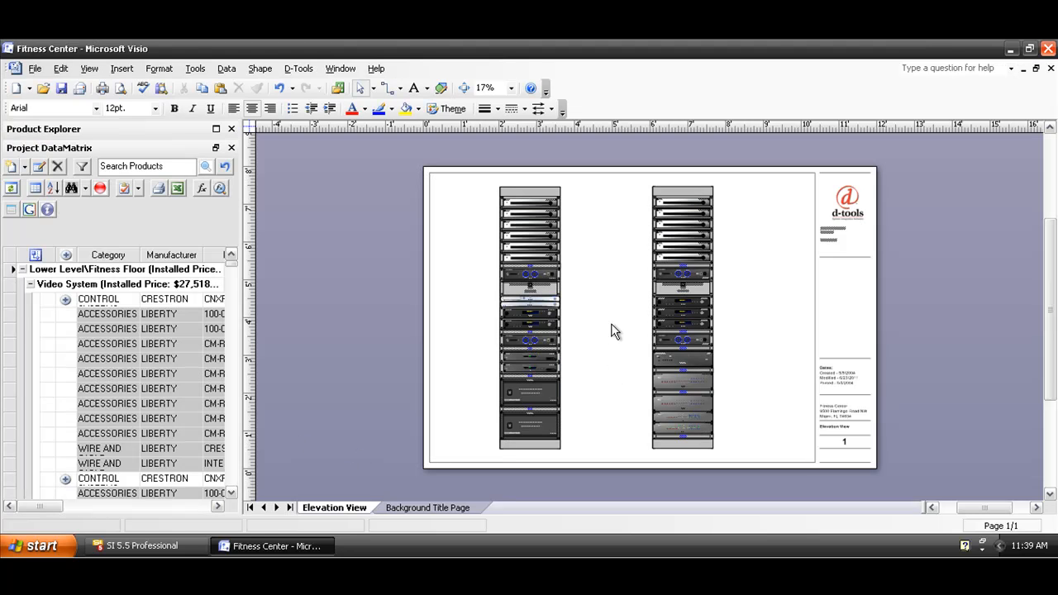
left_click_drag(475, 320, 601, 410)
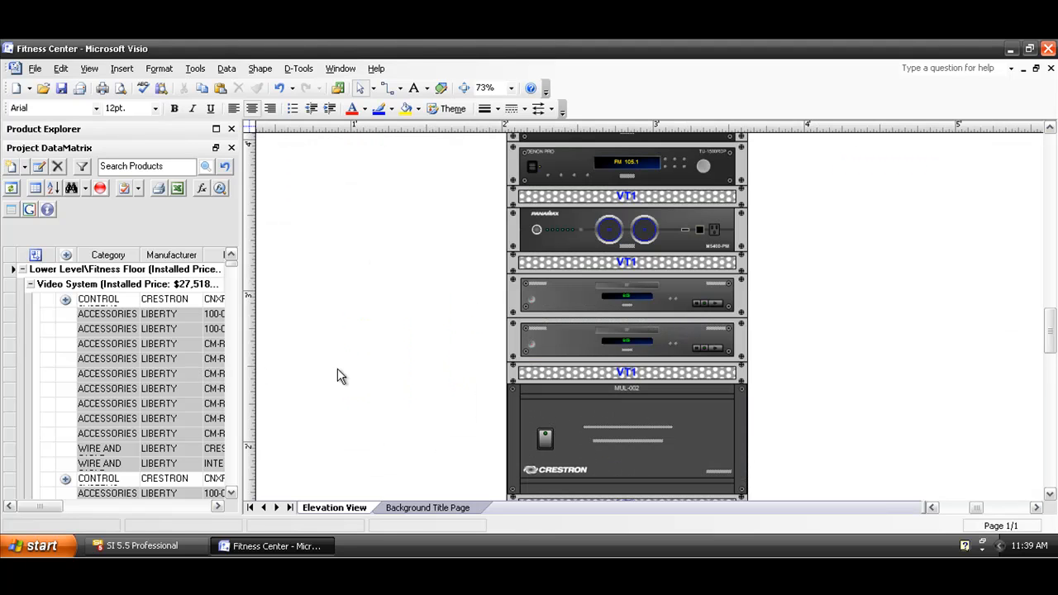